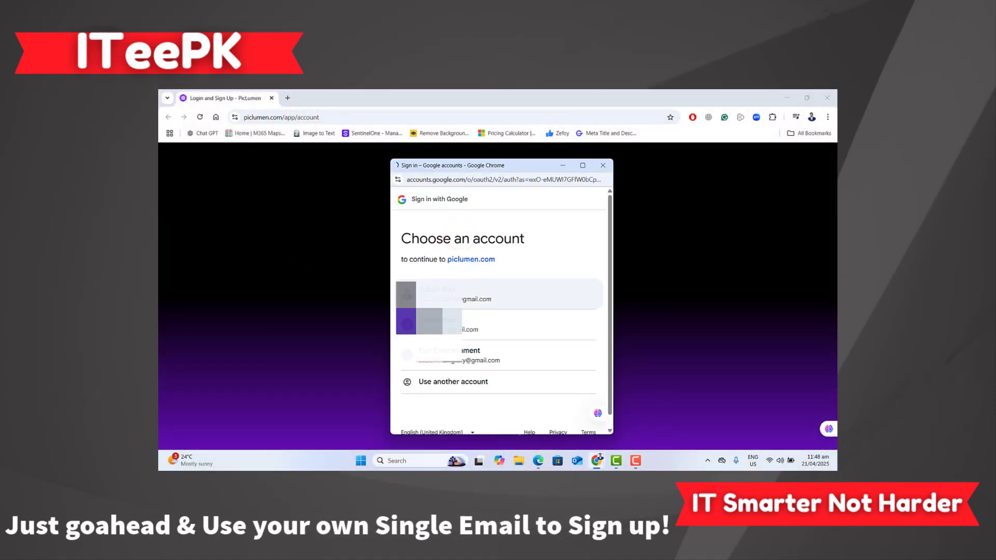
- Sign in to PicLumen with the chosen Google account and browse the Community feed
{"action": "left_click", "coordinate": [473, 294]}
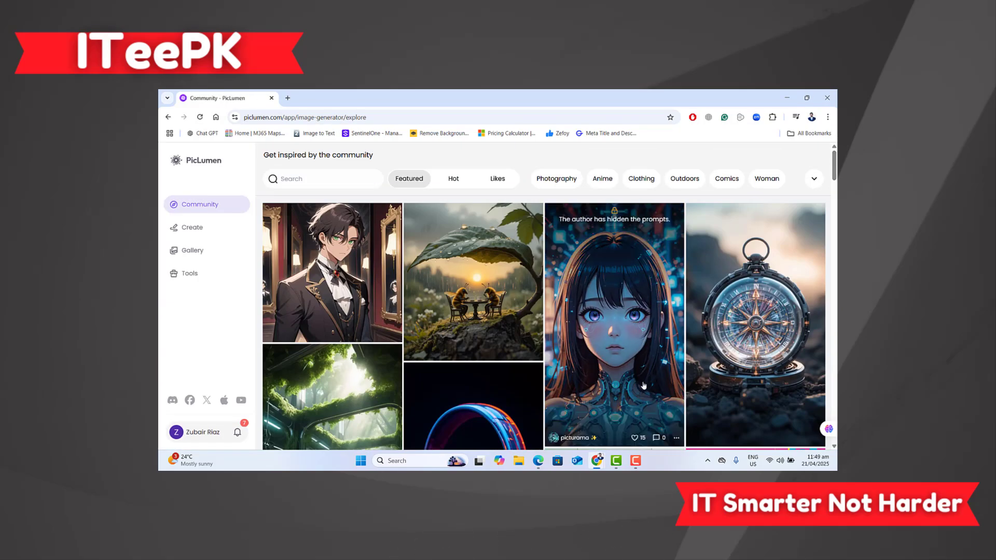
{"action": "scroll", "coordinate": [831, 170], "scroll_direction": "down", "scroll_amount": 5}
{"action": "scroll", "coordinate": [830, 166], "scroll_direction": "up", "scroll_amount": 5}
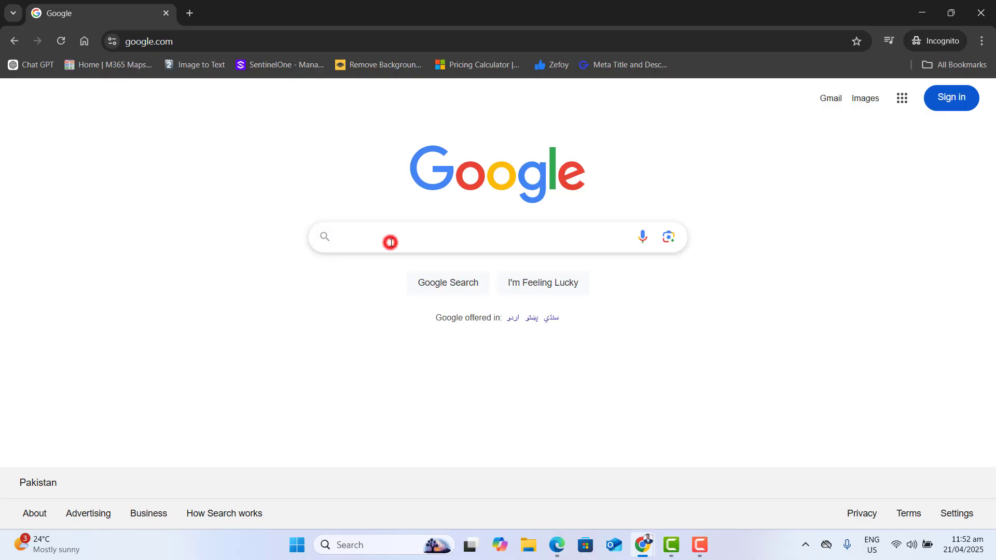
- Search Google for 'piclumen'
{"action": "left_click", "coordinate": [391, 242]}
{"action": "type", "text": "piclumen"}
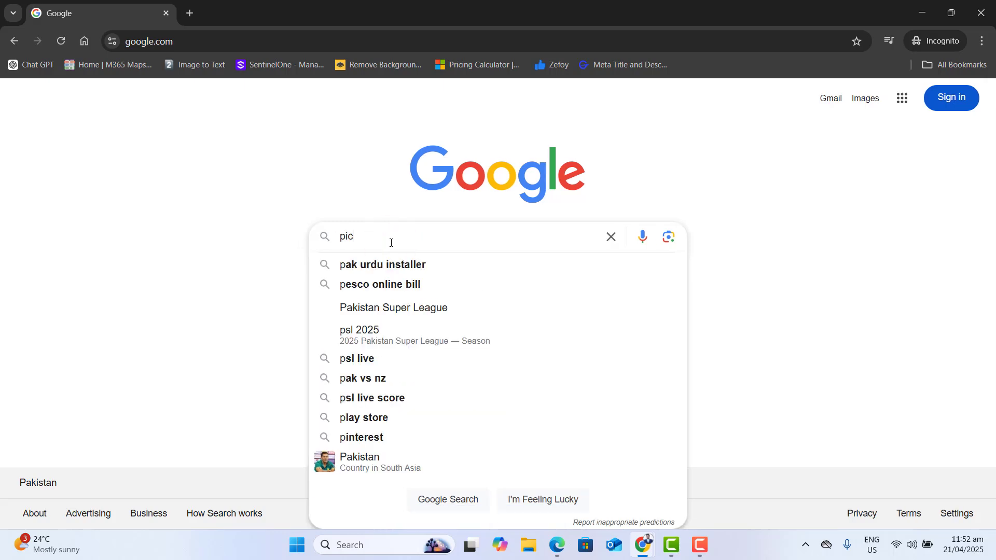
{"action": "key", "text": "Return"}
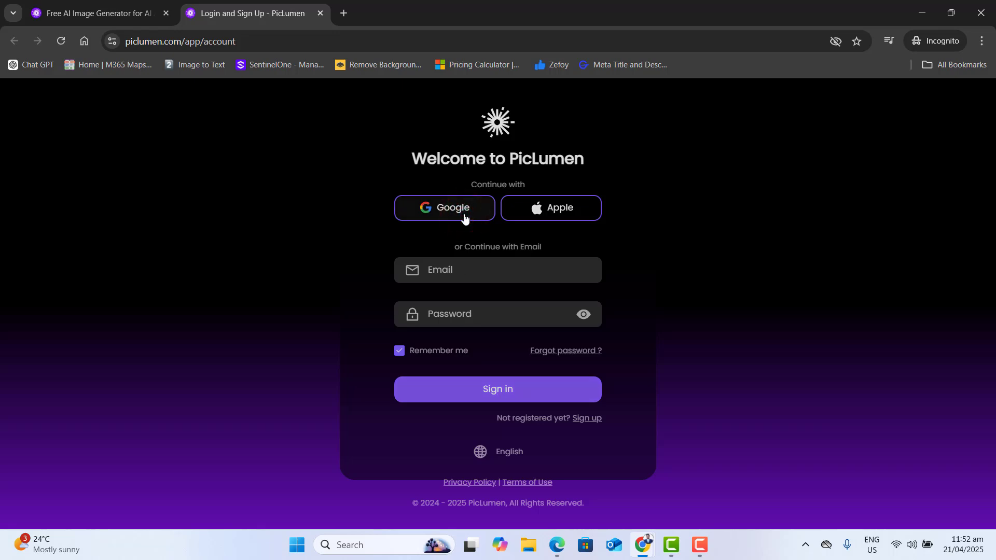
- Sign in with Google, go to the Create page, and view the list of image models
{"action": "left_click", "coordinate": [465, 218]}
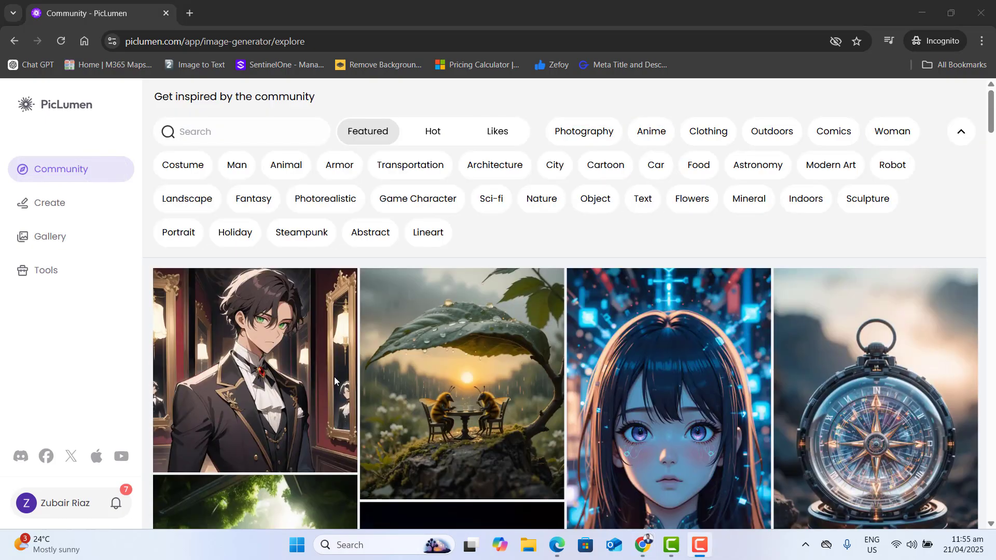
{"action": "left_click", "coordinate": [40, 209]}
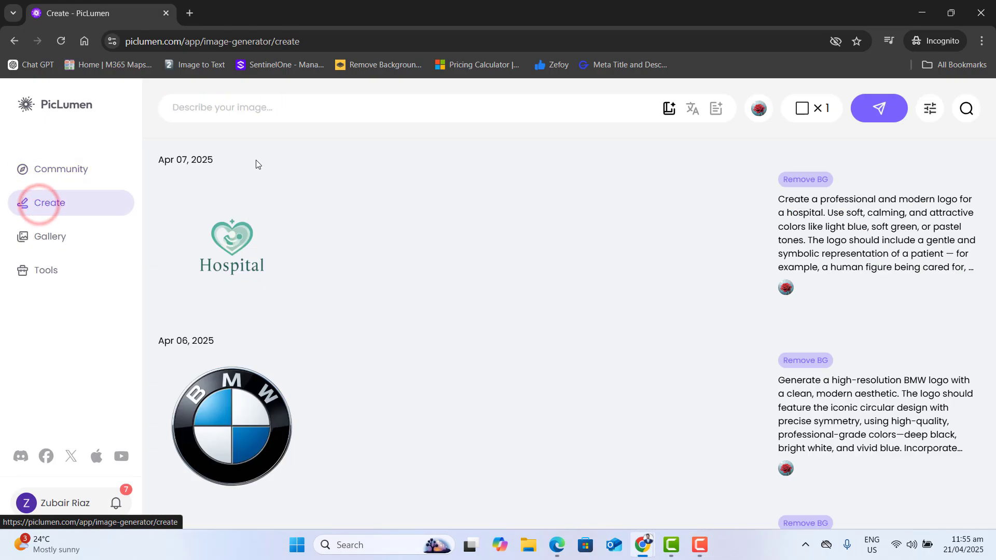
{"action": "left_click", "coordinate": [759, 109]}
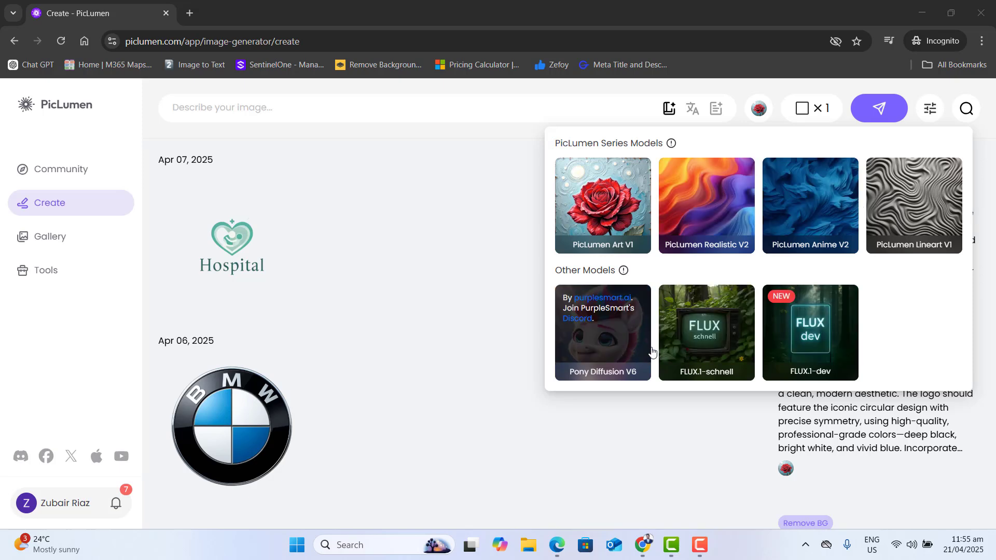
- Set Images Per Batch to 2, keeping the 1:1 aspect ratio
{"action": "left_click", "coordinate": [820, 117]}
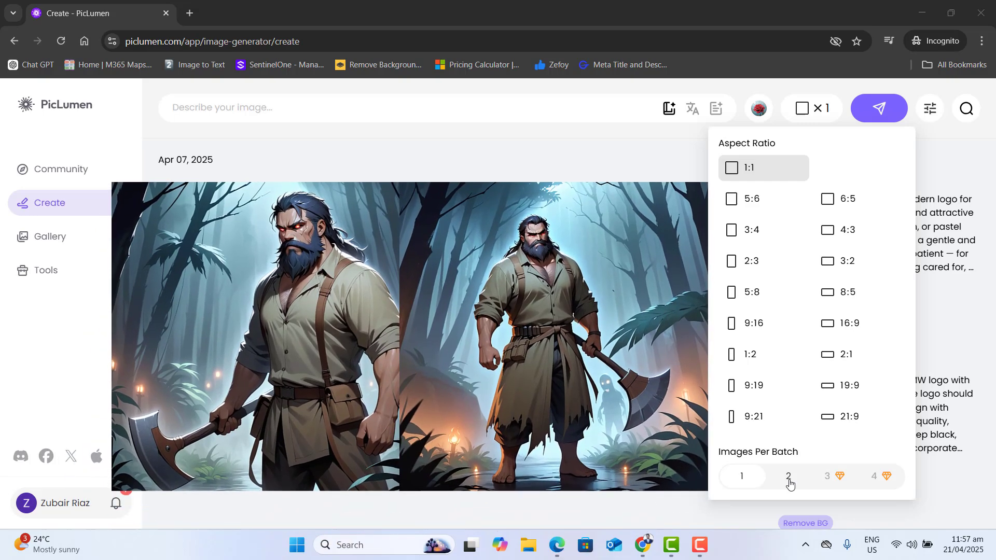
{"action": "left_click", "coordinate": [789, 477]}
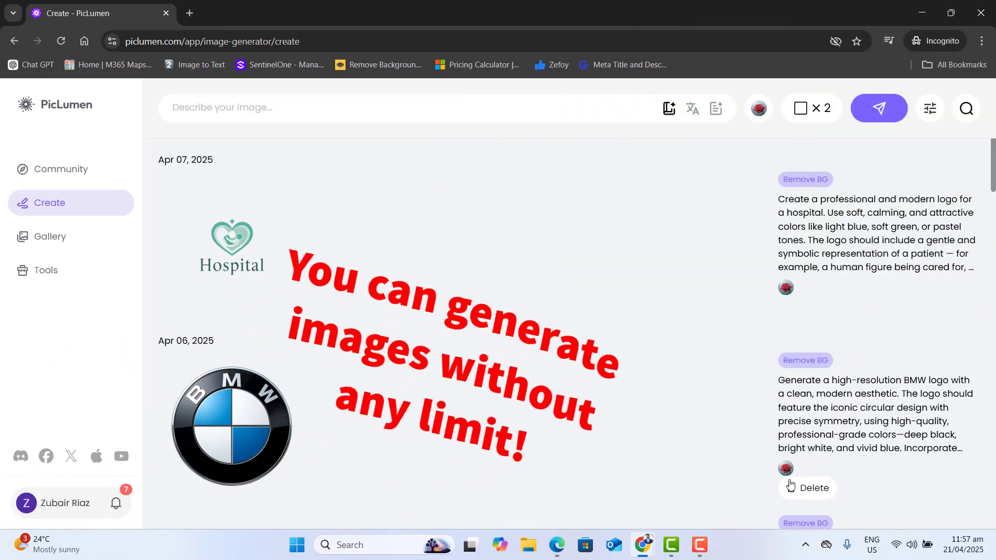
{"action": "left_click", "coordinate": [811, 108]}
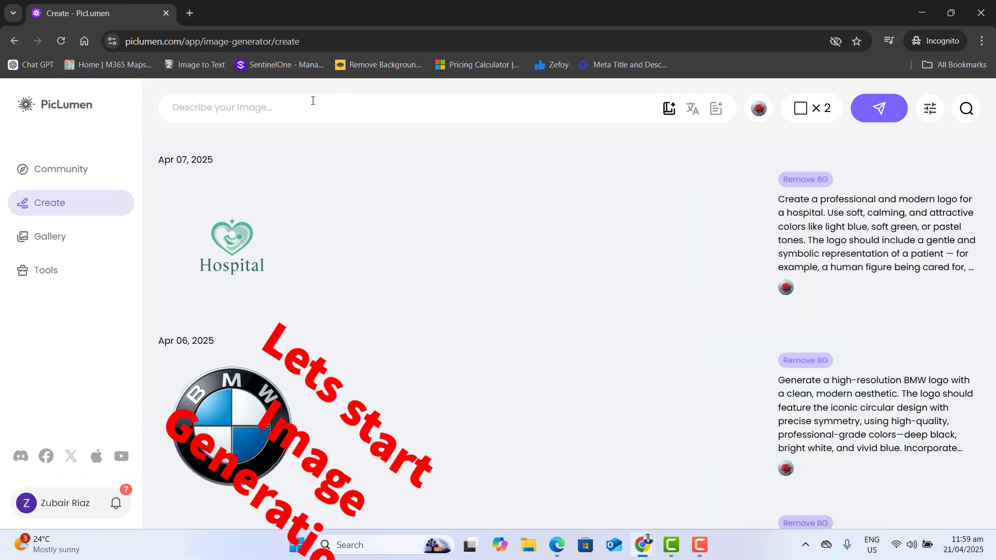
- Paste the bearded axe-man jungle prompt and generate two 1:1 images with the selected model
{"action": "left_click", "coordinate": [308, 107]}
{"action": "type", "text": "A realistic, high-detail image of a rugged man with a thick beard standing in a dark, haunted jungle at night. He is wearing torn, survival-style clothing and holding a large, worn axe in his right hand. The jungle is filled with mist, eerie shadows, twisted trees, and glowing eyes peeking from the darkness. The man's face shows determination and intensity. Moody lighting with a cold, bluish tint. Cinematic, horror-thriller atmosphere. Hyper-realistic style."}
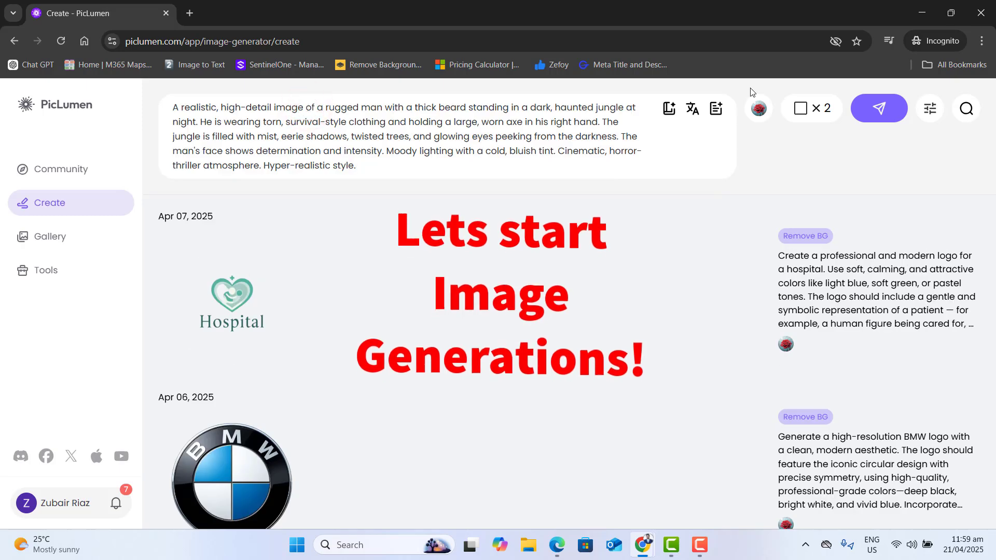
{"action": "left_click", "coordinate": [799, 113]}
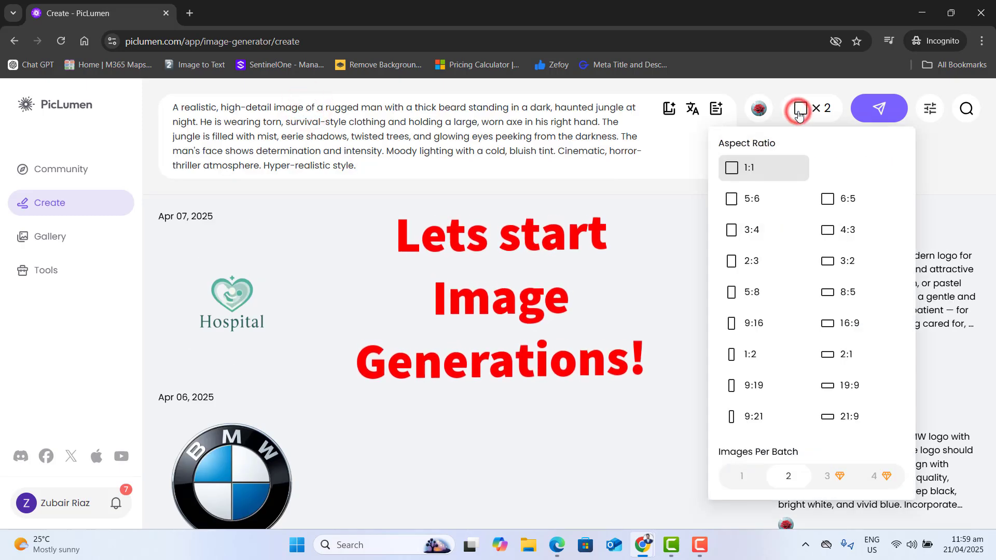
{"action": "left_click", "coordinate": [753, 170]}
{"action": "left_click", "coordinate": [758, 108]}
{"action": "left_click", "coordinate": [707, 206]}
{"action": "left_click", "coordinate": [879, 108]}
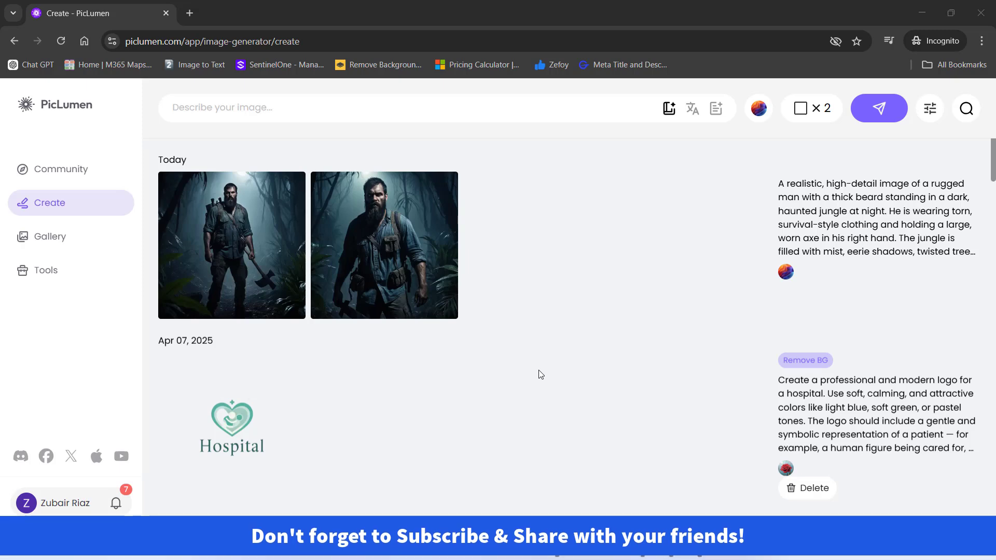
- Open the first jungle-man image full size and move on to the second
{"action": "left_click", "coordinate": [244, 255]}
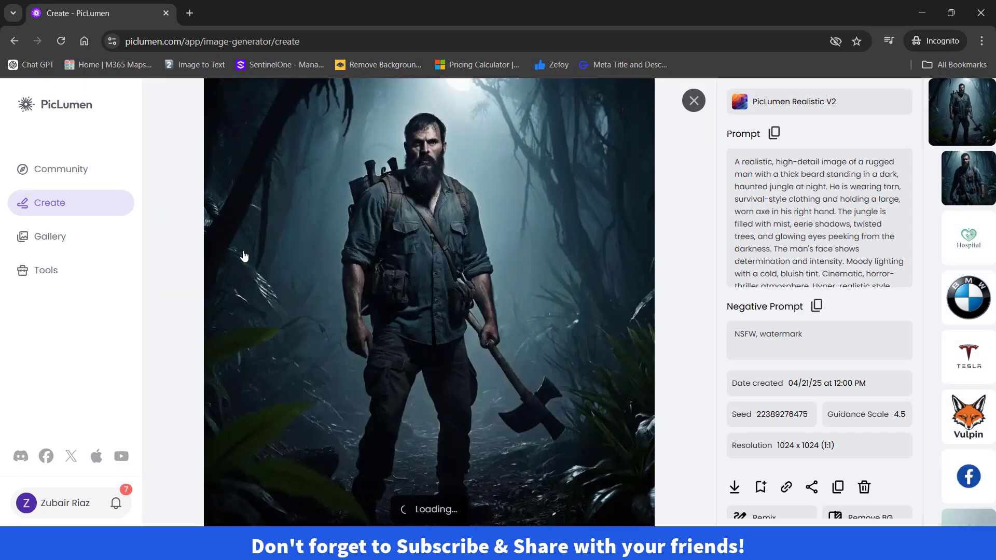
{"action": "key", "text": "Down"}
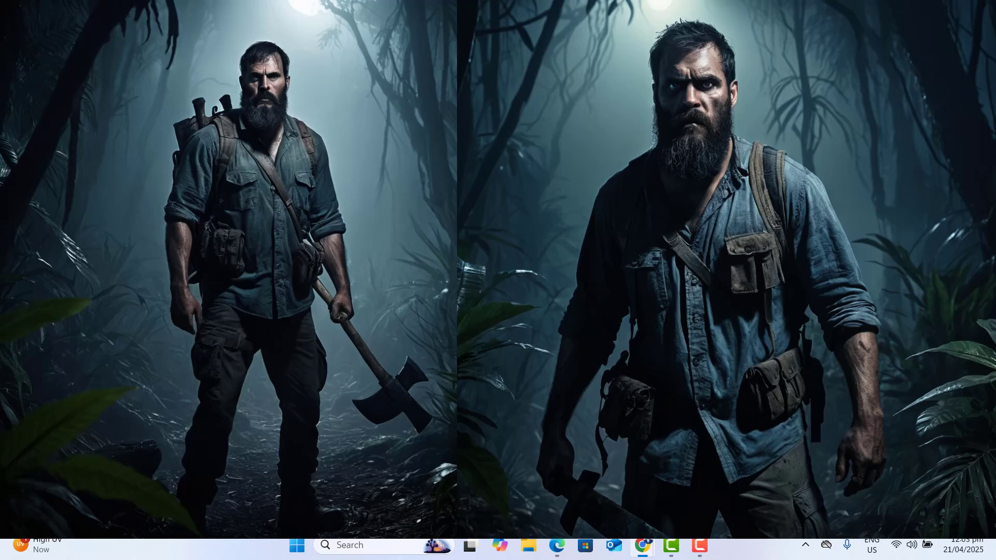
- Regenerate the axe-man prompt with PicLumen Anime V2 and open the second illustrated result
{"action": "left_click", "coordinate": [759, 110]}
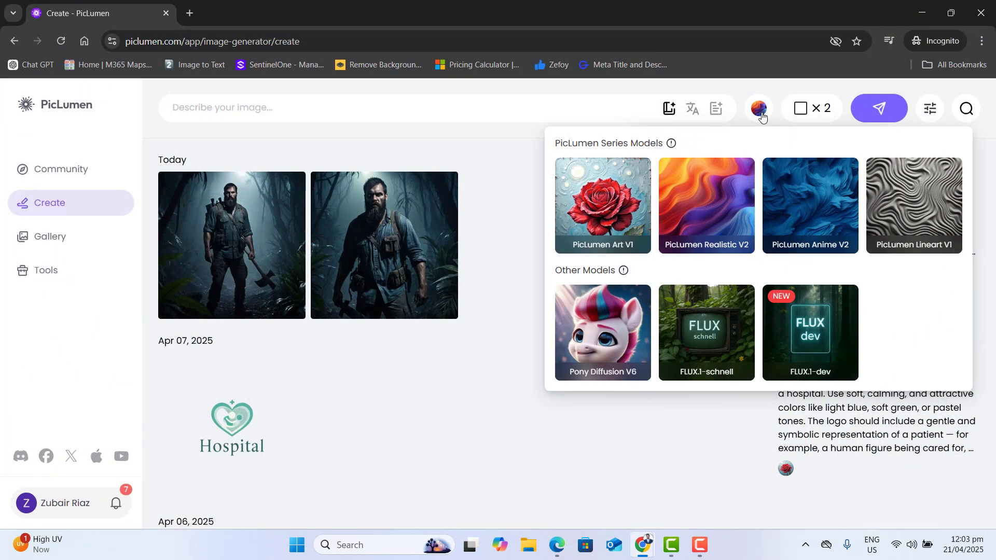
{"action": "left_click", "coordinate": [813, 213]}
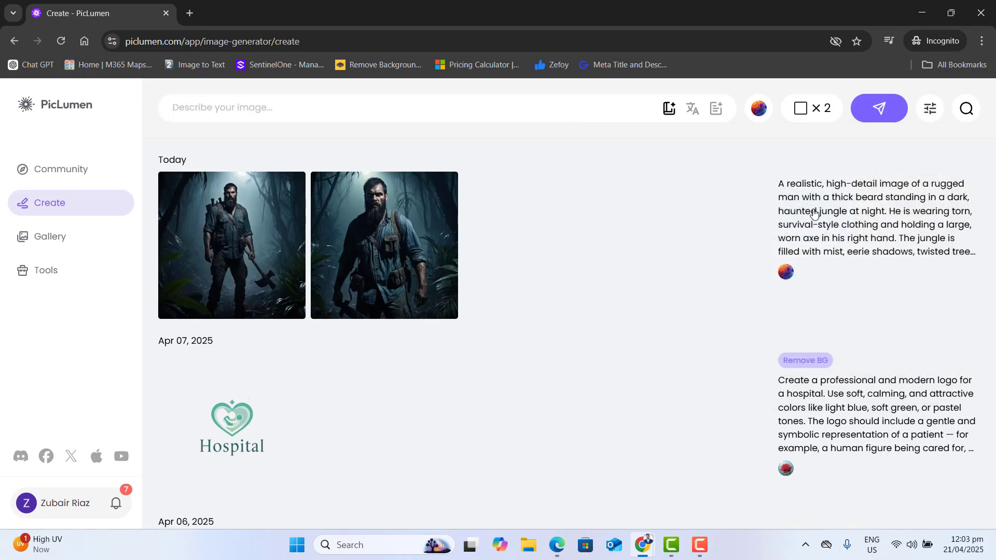
{"action": "left_click", "coordinate": [880, 111]}
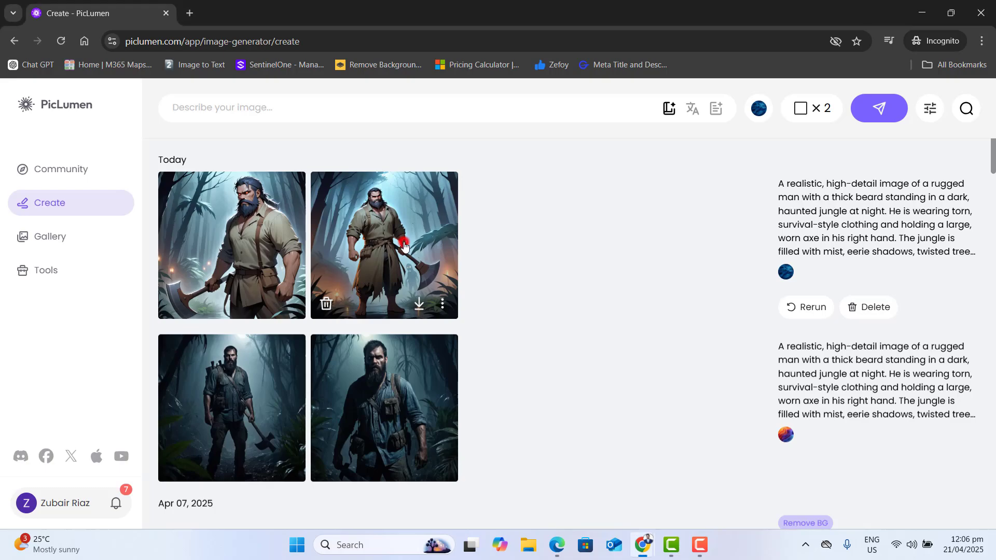
{"action": "left_click", "coordinate": [405, 247]}
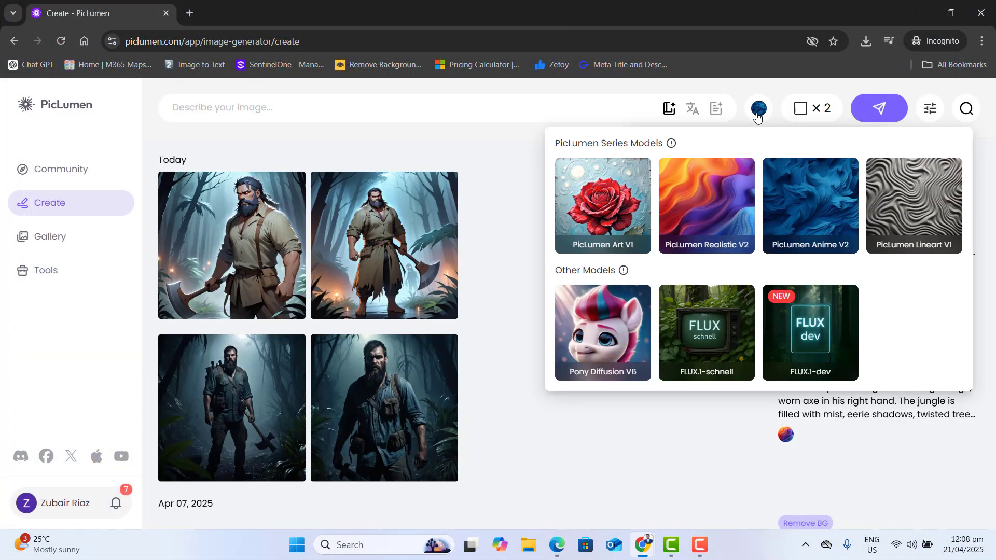
- Switch to PicLumen Realistic V2, paste the axe-man prompt again, and generate
{"action": "left_click", "coordinate": [706, 217]}
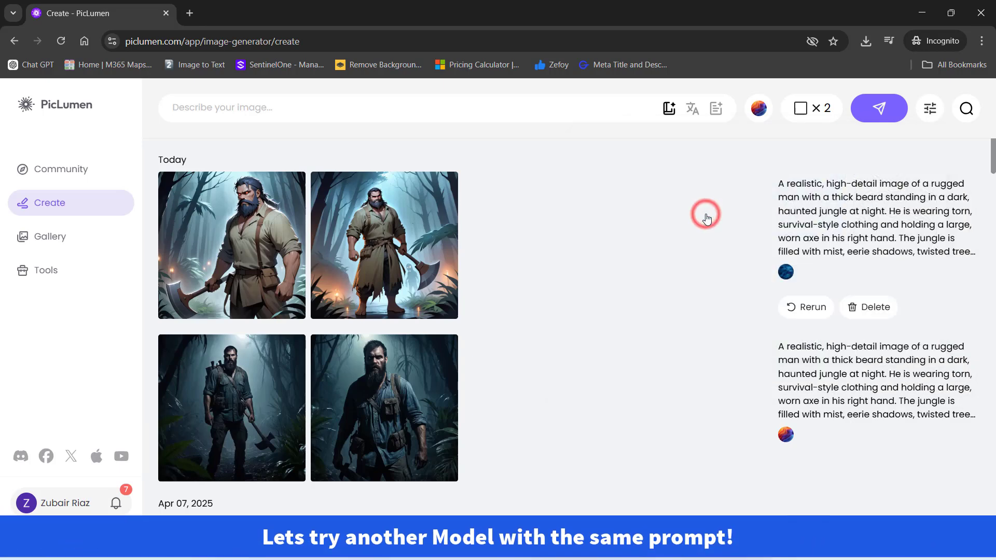
{"action": "left_click", "coordinate": [251, 110]}
{"action": "type", "text": "A realistic, high-detail image of a rugged man with a thick beard standing in a dark, haunted jungle at night. He is wearing torn, survival-style clothing and holding a large, worn axe in his right hand. The jungle is filled with mist, eerie shadows, twisted trees, and glowing eyes peeking from the darkness. The man's face shows determination and intensity. Moody lighting with a cold, bluish tint. Cinematic, horror-thriller atmosphere. Hyper-realistic style."}
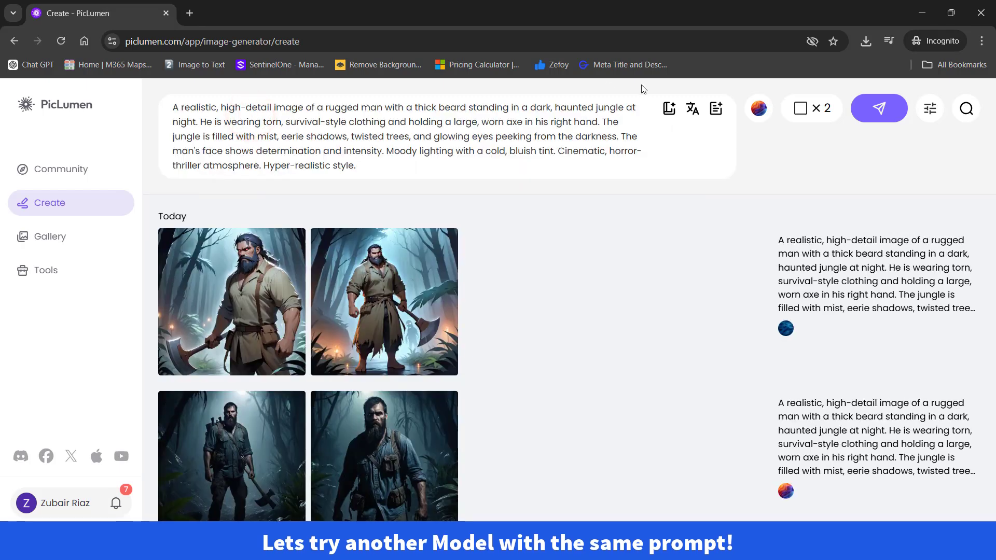
{"action": "left_click", "coordinate": [886, 109]}
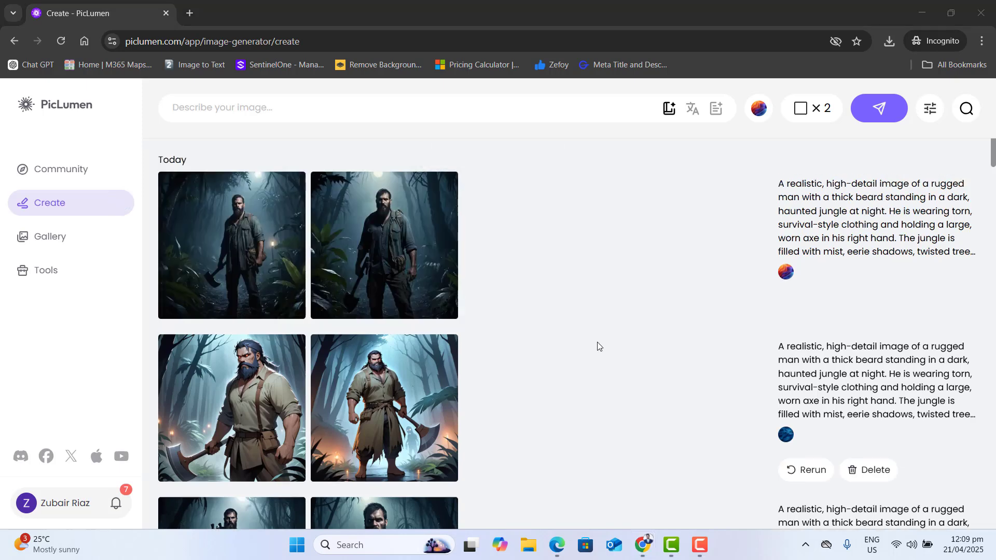
- Open a new jungle-man image full size and browse through the set
{"action": "left_click", "coordinate": [357, 253]}
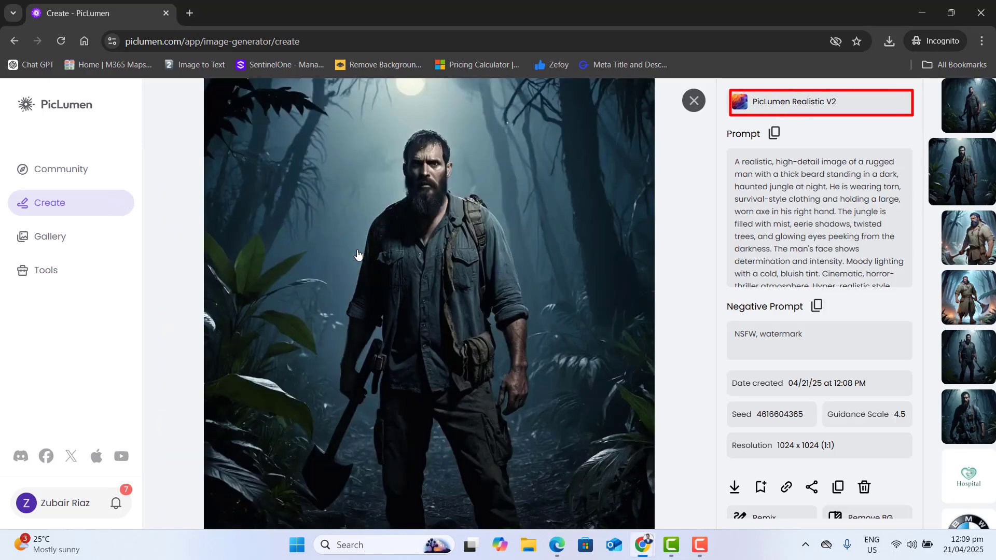
{"action": "key", "text": "Up"}
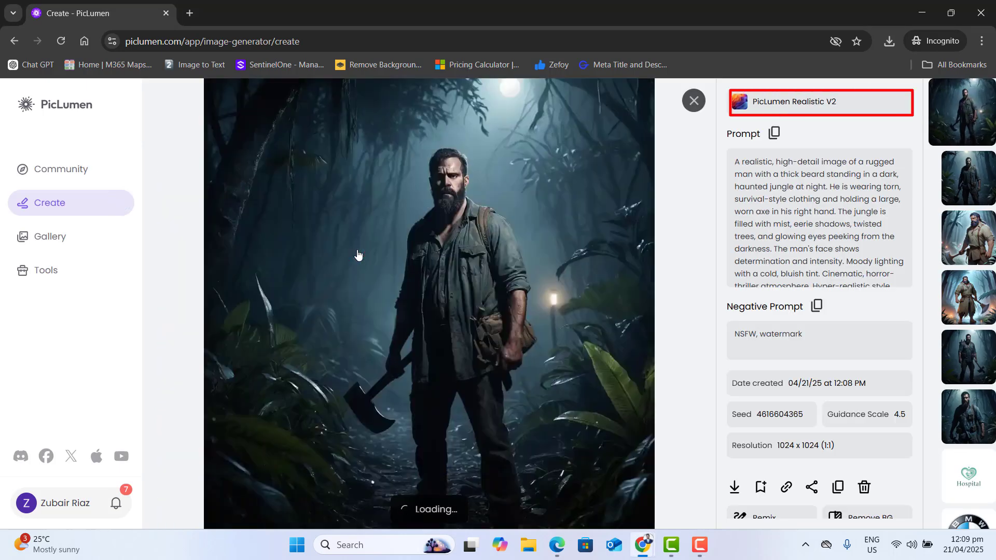
{"action": "key", "text": "Down"}
{"action": "key", "text": "Down"}
{"action": "key", "text": "Down"}
{"action": "key", "text": "Down"}
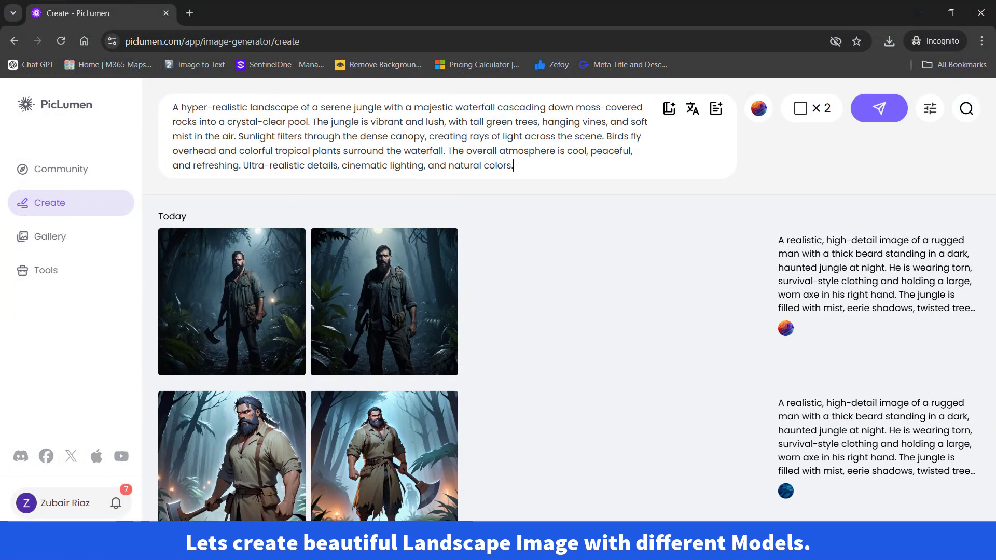
- Generate the waterfall prompt with PicLumen Art V1 and open the first image
{"action": "left_click", "coordinate": [759, 109]}
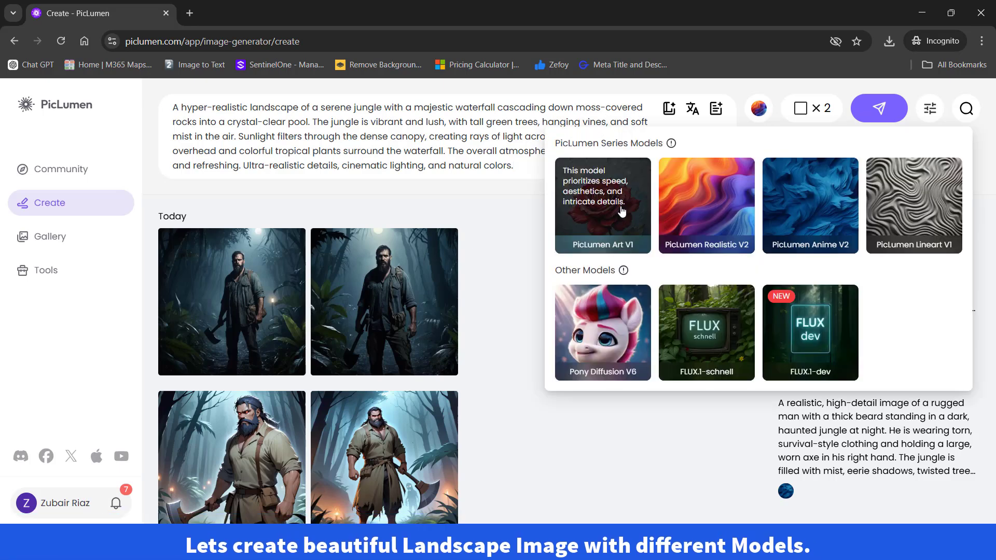
{"action": "left_click", "coordinate": [621, 208]}
{"action": "left_click", "coordinate": [880, 111]}
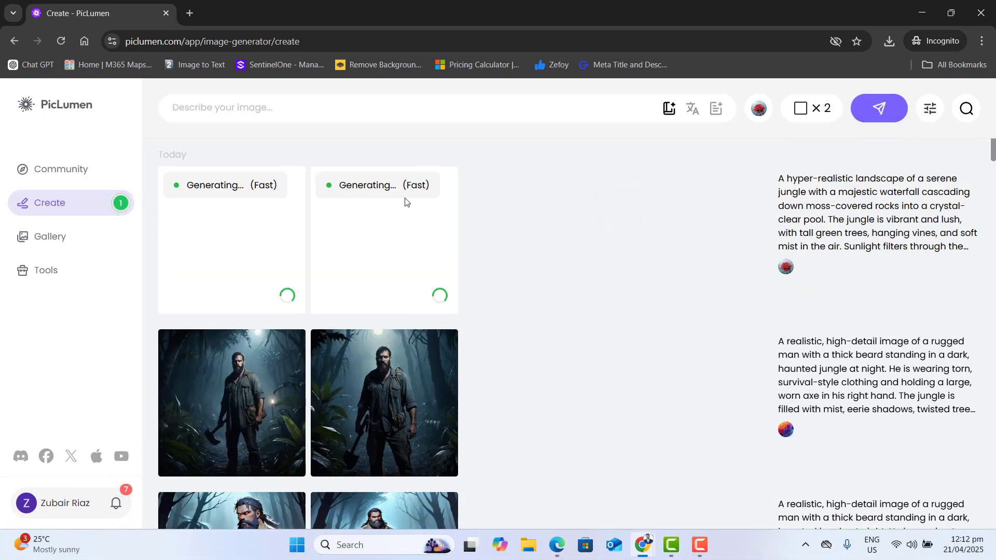
{"action": "left_click", "coordinate": [234, 237]}
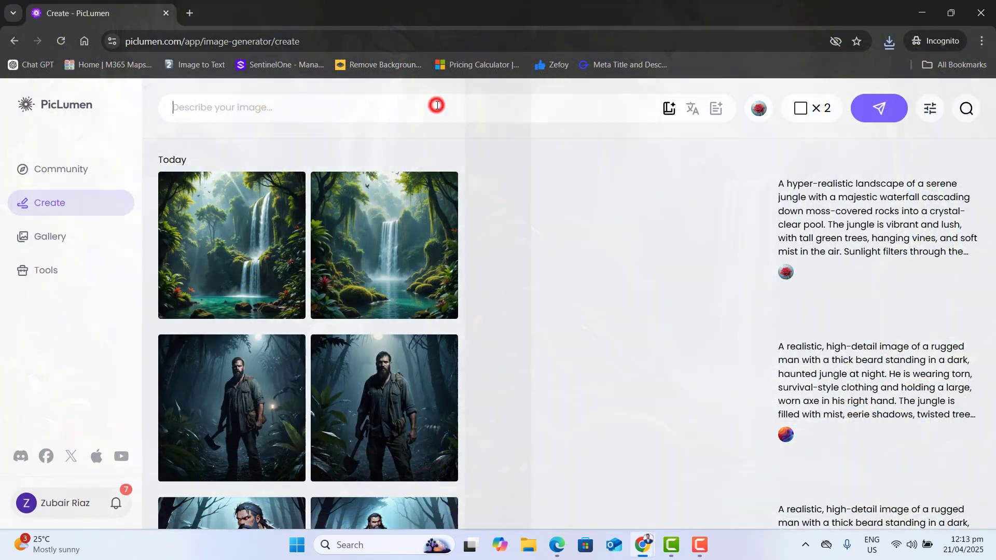
- Paste the jungle waterfall prompt, generate with PicLumen Realistic V2, and view both results full size
{"action": "left_click", "coordinate": [438, 105]}
{"action": "type", "text": "A hyper-realistic landscape of a serene jungle with a majestic waterfall cascading down moss-covered rocks into a crystal-clear pool. The jungle is vibrant and lush, with tall green trees, hanging vines, and soft mist in the air. Sunlight filters through the dense canopy, creating rays of light across the scene. Birds fly overhead and colorful tropical plants surround the waterfall. The overall atmosphere is cool, peaceful, and refreshing. Ultra-realistic details, cinematic lighting, and natural colors."}
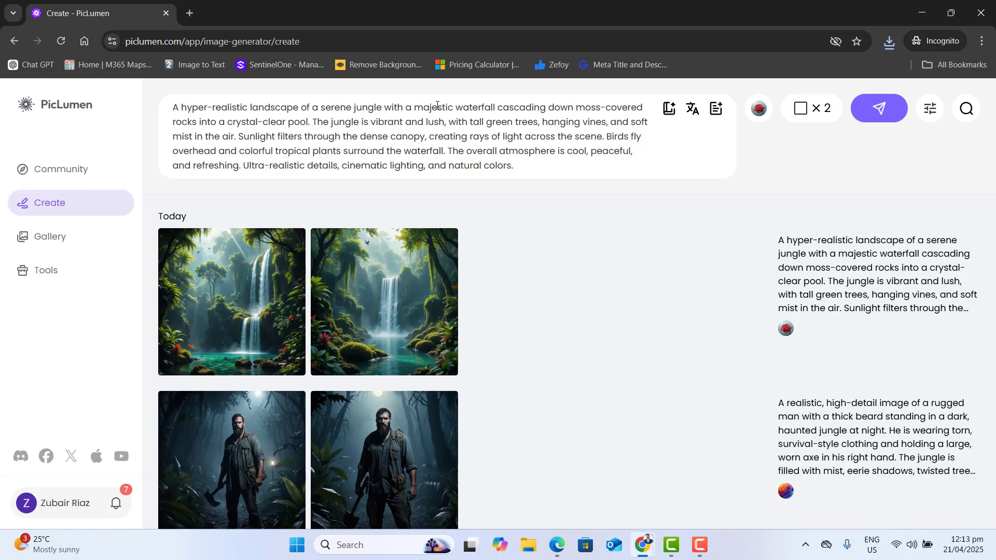
{"action": "left_click", "coordinate": [758, 108]}
{"action": "left_click", "coordinate": [711, 196]}
{"action": "key", "text": "Return"}
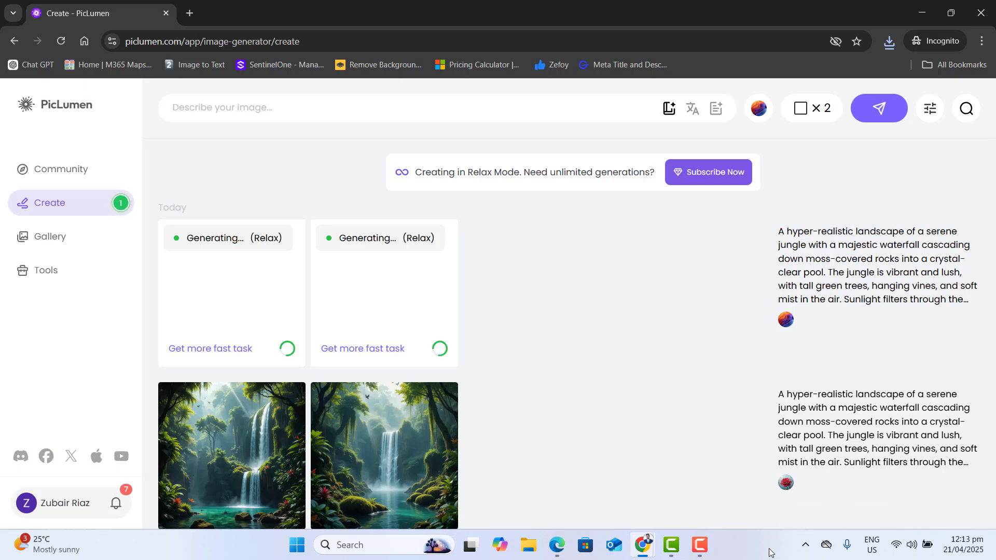
{"action": "left_click", "coordinate": [376, 319]}
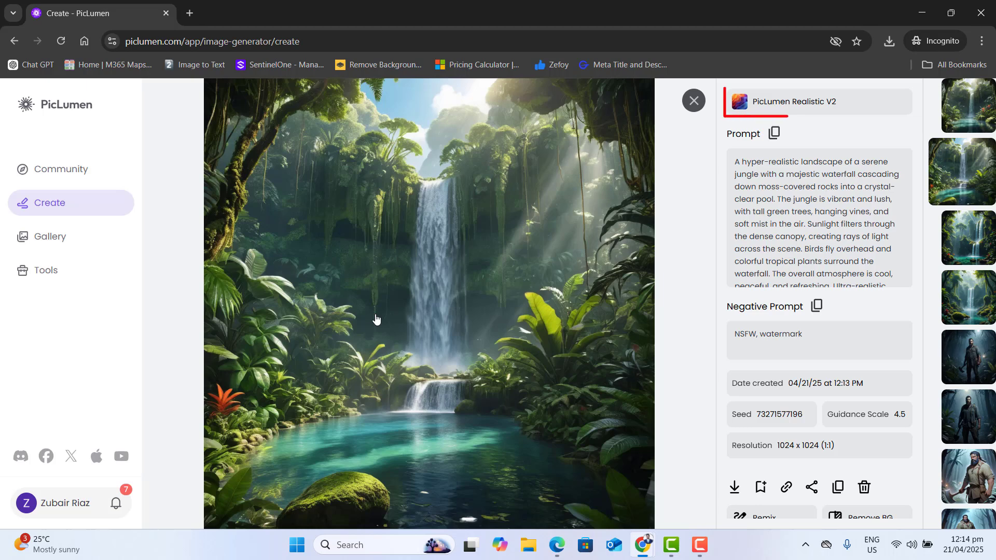
{"action": "key", "text": "Left"}
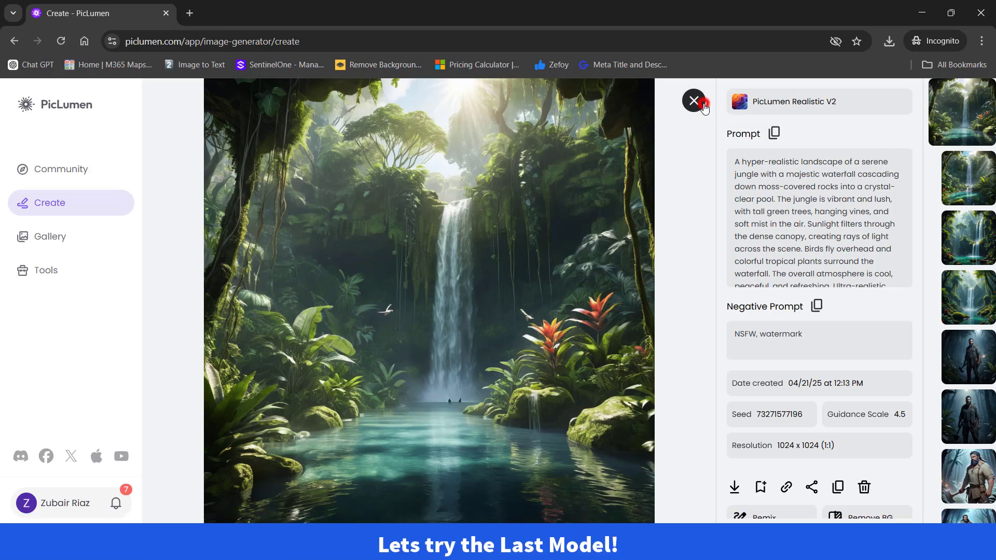
- Regenerate the jungle waterfall prompt with PicLumen Anime V2 and preview the first anime result
{"action": "left_click", "coordinate": [703, 106]}
{"action": "left_click", "coordinate": [830, 210]}
{"action": "left_click", "coordinate": [872, 109]}
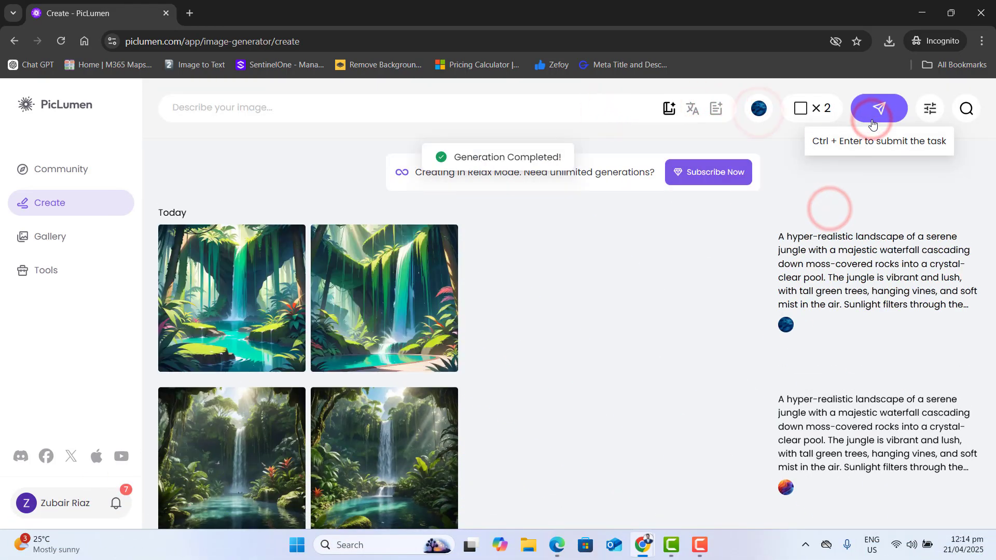
{"action": "left_click", "coordinate": [248, 311]}
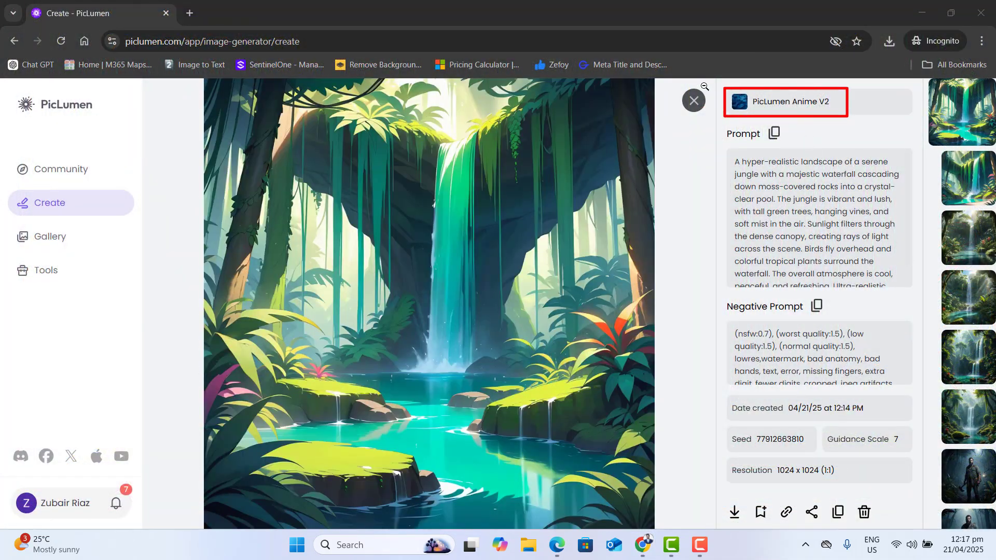
{"action": "left_click", "coordinate": [694, 101]}
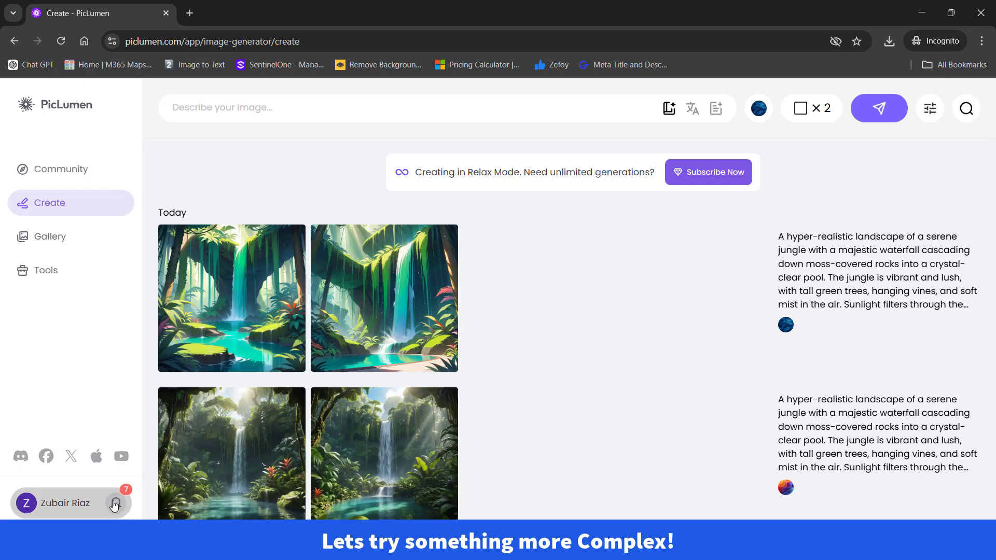
- Paste the modern luxury building prompt (glass, curved balconies) and submit it for two images
{"action": "left_click", "coordinate": [371, 111]}
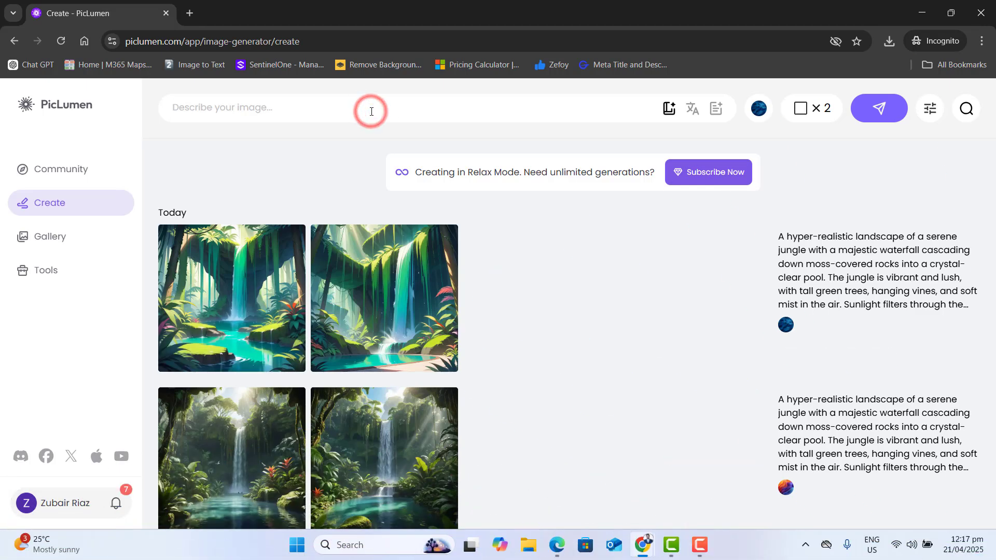
{"action": "type", "text": "A hyper-realistic architectural image of a modern, luxurious building with intricate details. The structure features a combination of glass, steel, and natural stone with clean lines, elegant curves, and artistic geometry. Fine textures on the surfaces, including patterned glass, brushed metal, and polished concrete. The scene includes ambient lighting that highlights architectural features such as balconies, facade patterns, and structural symmetry. Surrounded by a landscaped garden with minimalist design elements. High-resolution, photorealistic style, with sharp shadows and depth."}
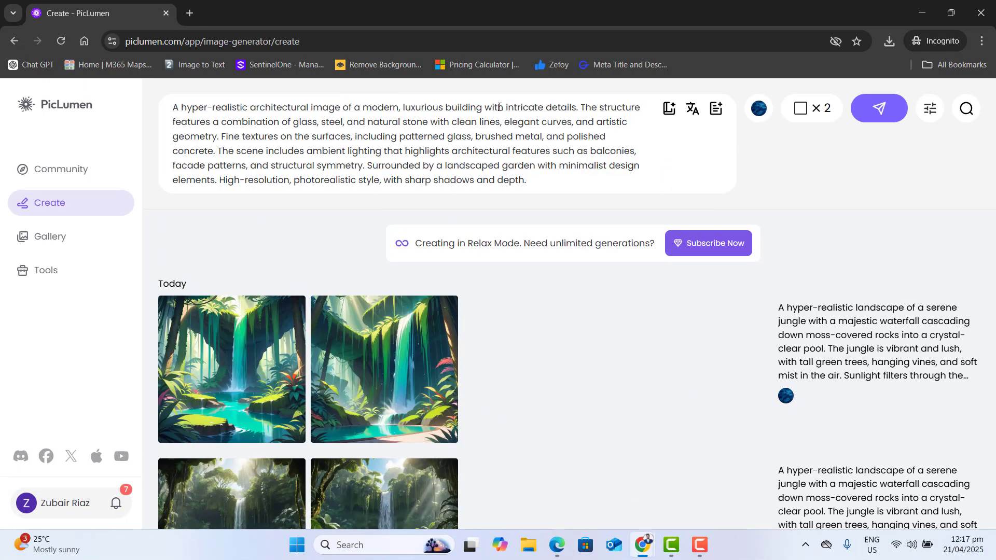
{"action": "left_click", "coordinate": [879, 108]}
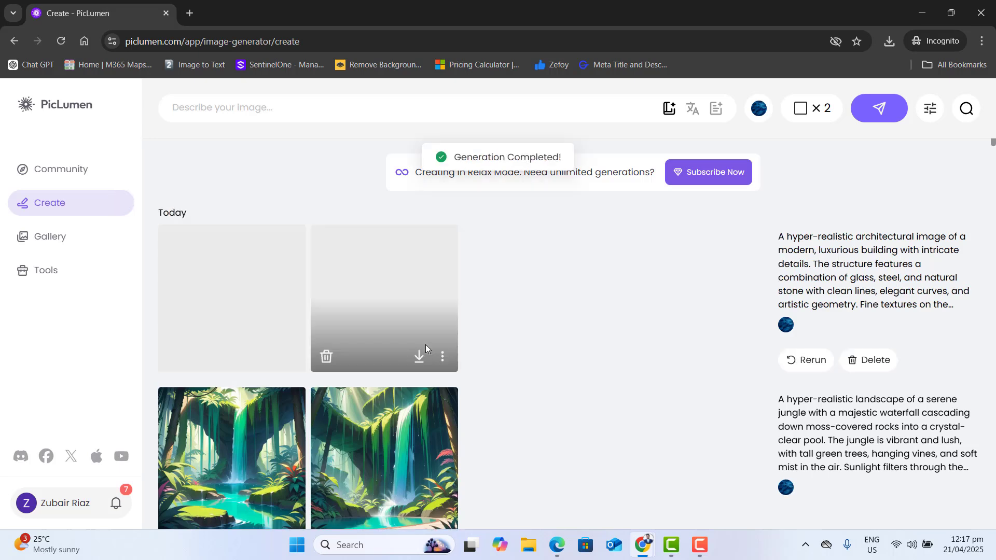
- Generate the busy-road cityscape pair at 1024 x 1024 with PicLumen Realistic V2, then view the first image
{"action": "left_click", "coordinate": [758, 110]}
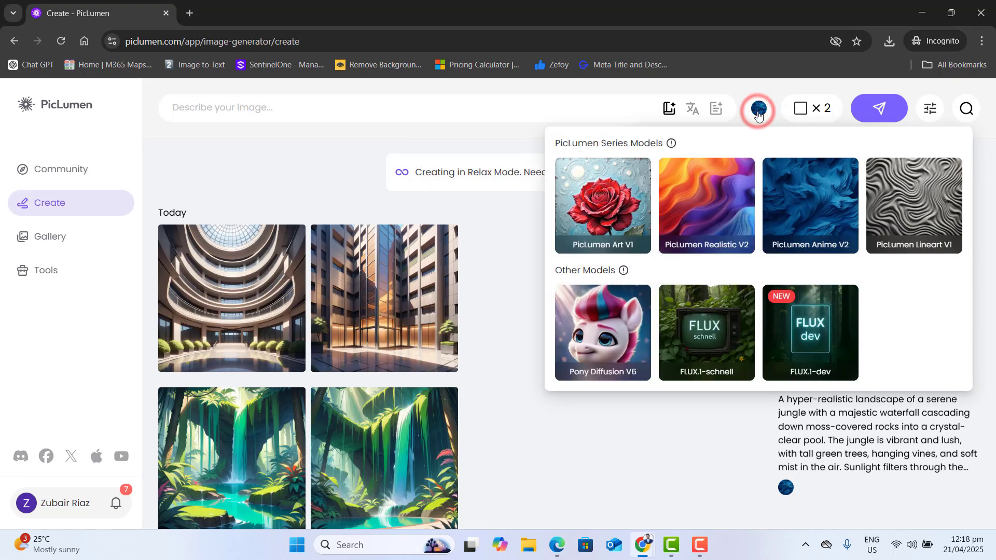
{"action": "left_click", "coordinate": [705, 217]}
{"action": "left_click", "coordinate": [894, 108]}
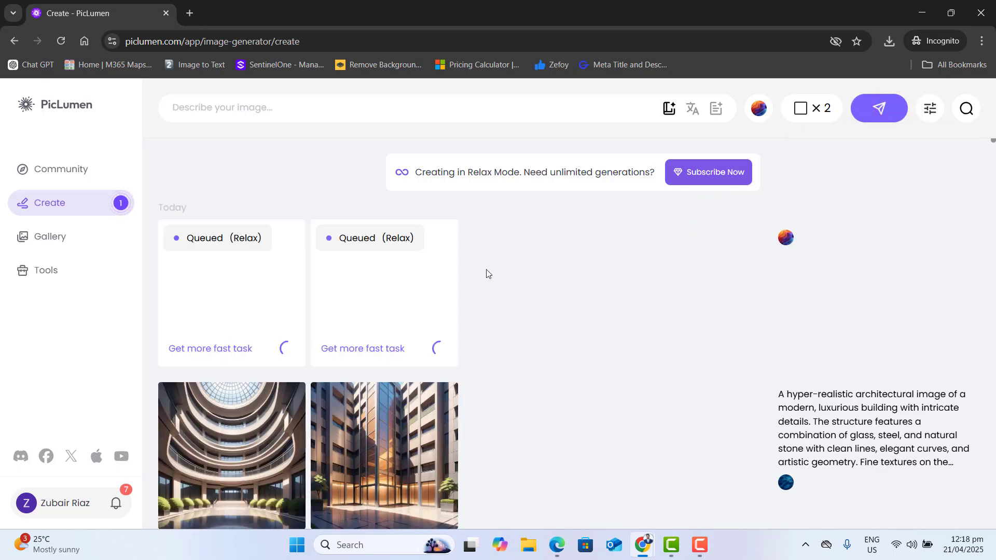
{"action": "mouse_move", "coordinate": [400, 438]}
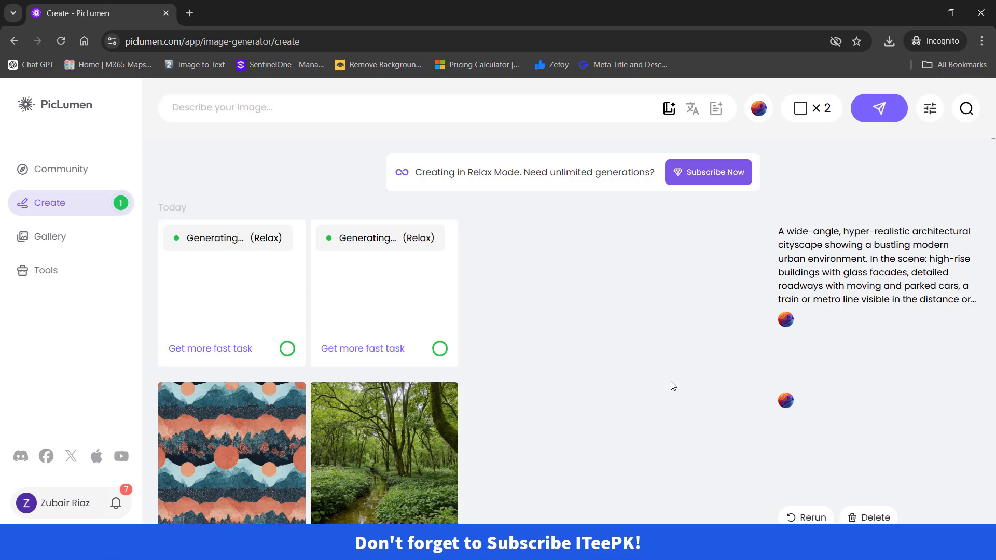
{"action": "key", "text": "ctrl+minus"}
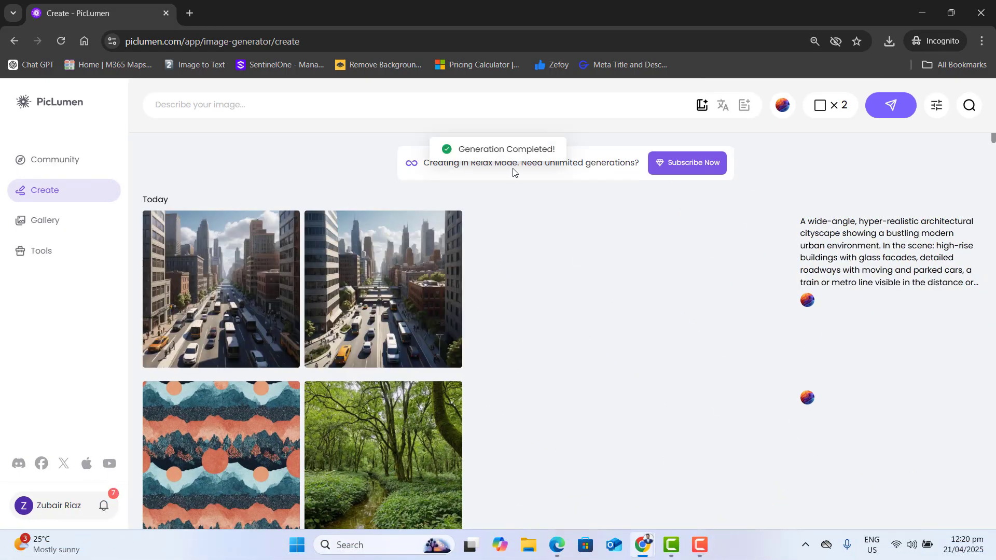
{"action": "left_click", "coordinate": [242, 301]}
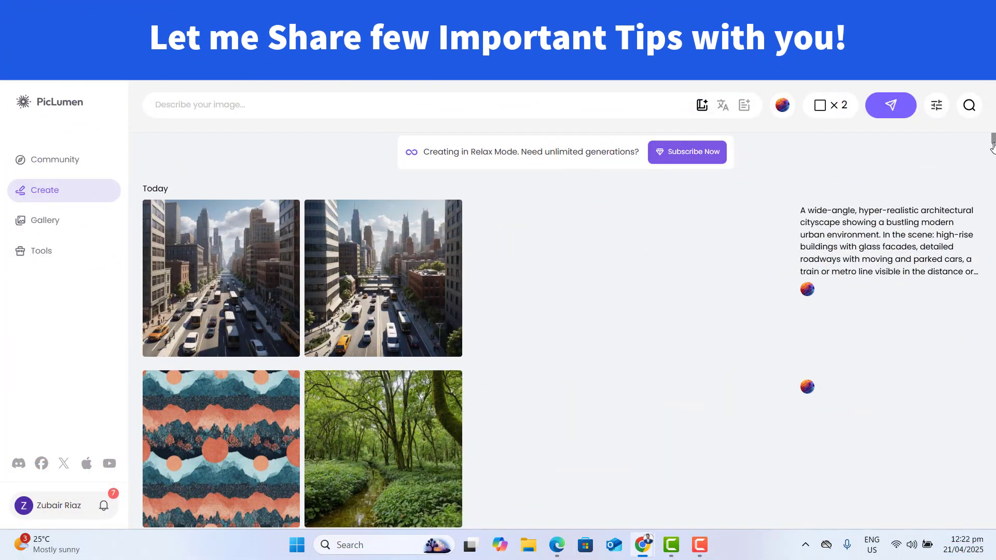
- Open the Anime V2 bearded axe-man image full-size and start a download, then cancel it
{"action": "scroll", "coordinate": [991, 176], "scroll_direction": "down", "scroll_amount": 8}
{"action": "left_click_drag", "start_coordinate": [993, 207], "coordinate": [993, 335]}
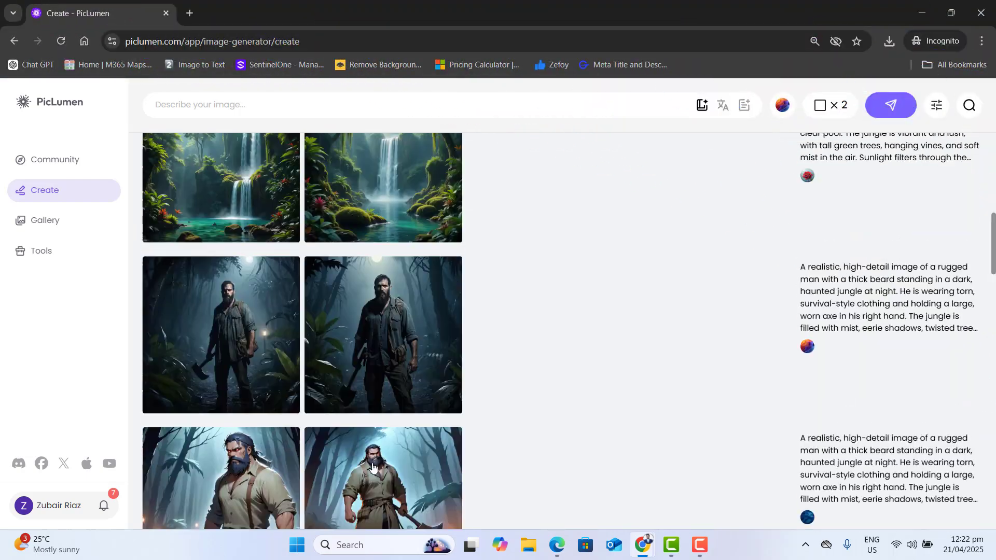
{"action": "left_click", "coordinate": [372, 467]}
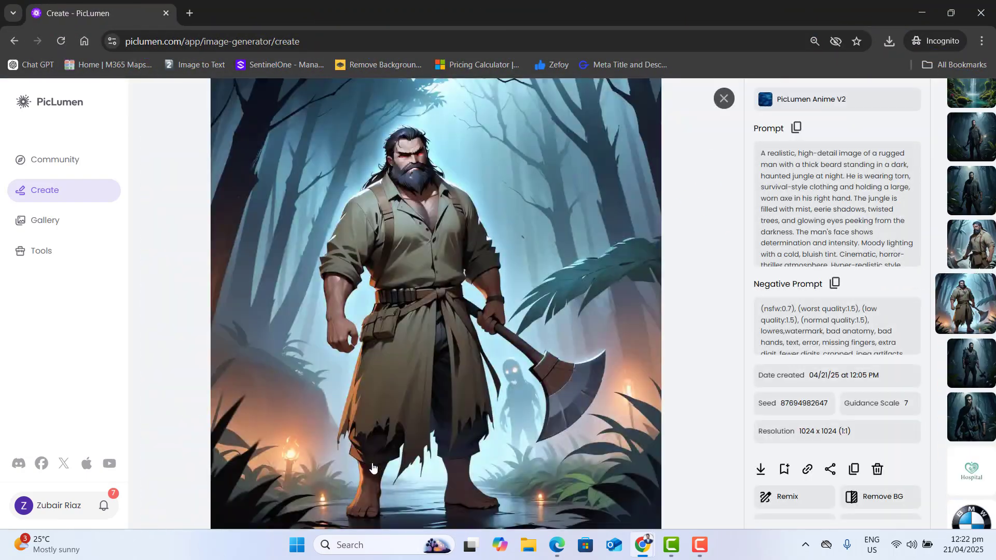
{"action": "left_click", "coordinate": [760, 472]}
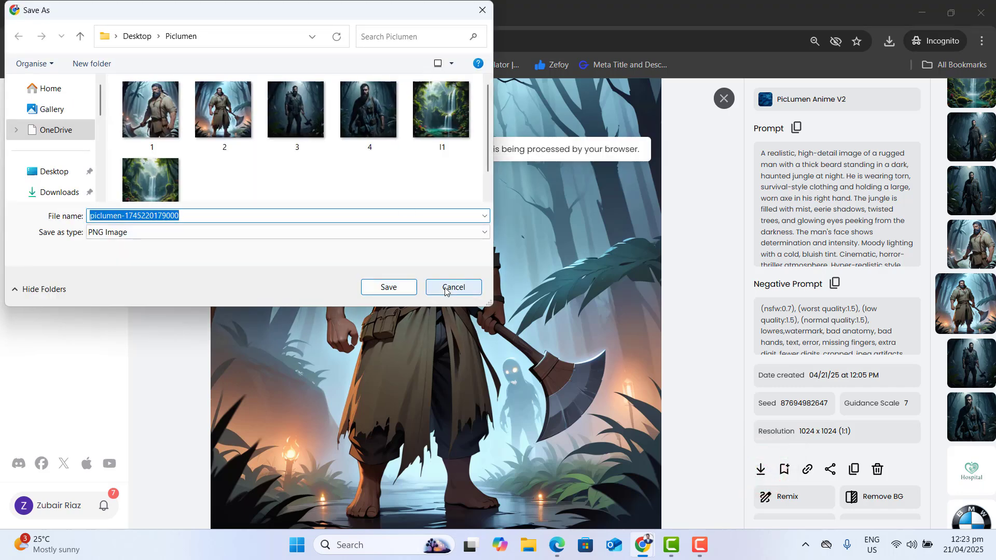
{"action": "left_click", "coordinate": [445, 288]}
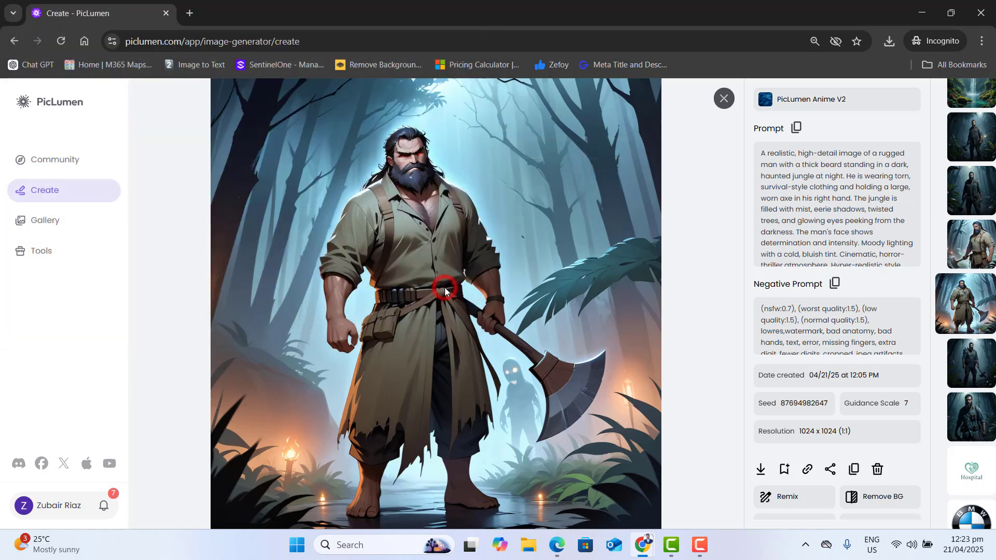
- Run Remove BG on the anime axe-man and preview the finished cut-out image
{"action": "left_click", "coordinate": [875, 496]}
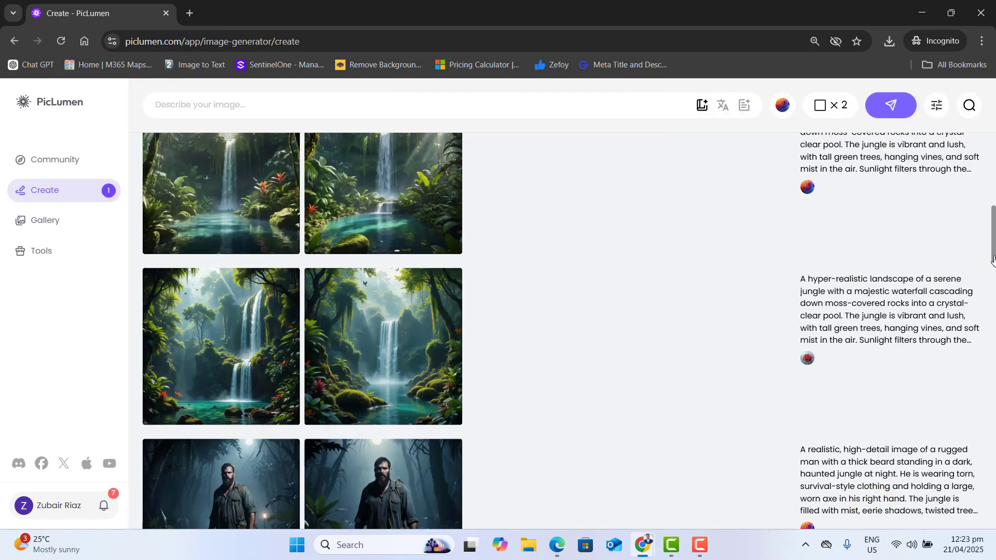
{"action": "scroll", "coordinate": [993, 257], "scroll_direction": "up", "scroll_amount": 10}
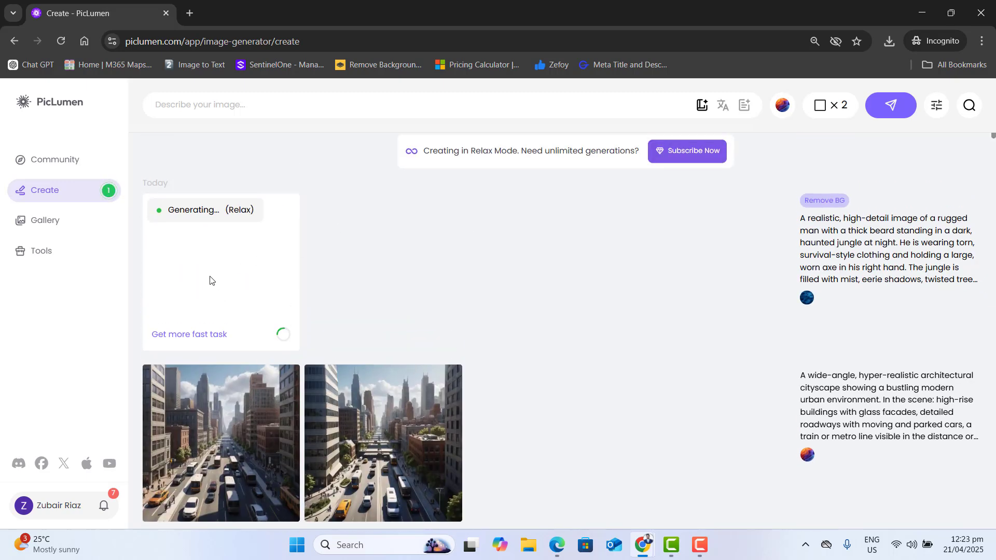
{"action": "left_click", "coordinate": [260, 293]}
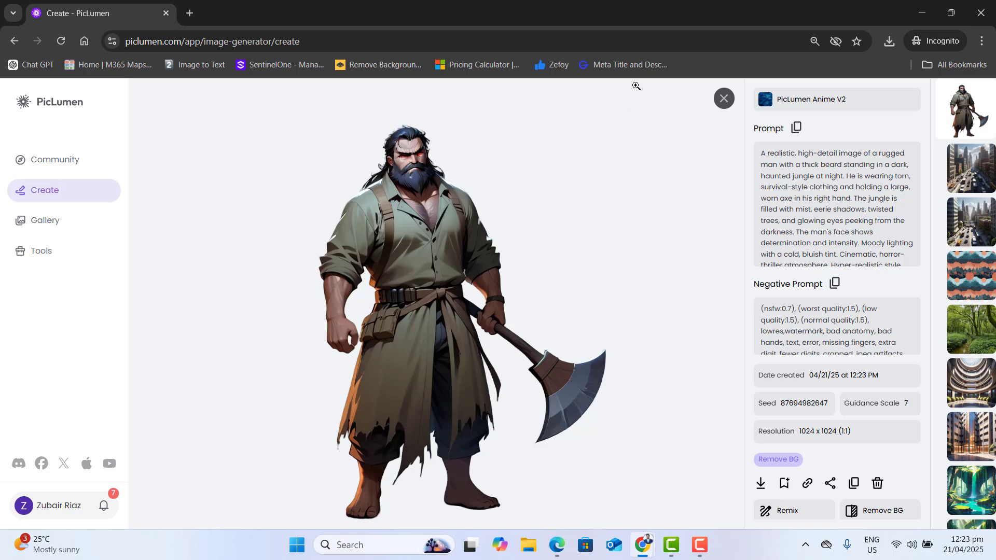
{"action": "left_click", "coordinate": [724, 99]}
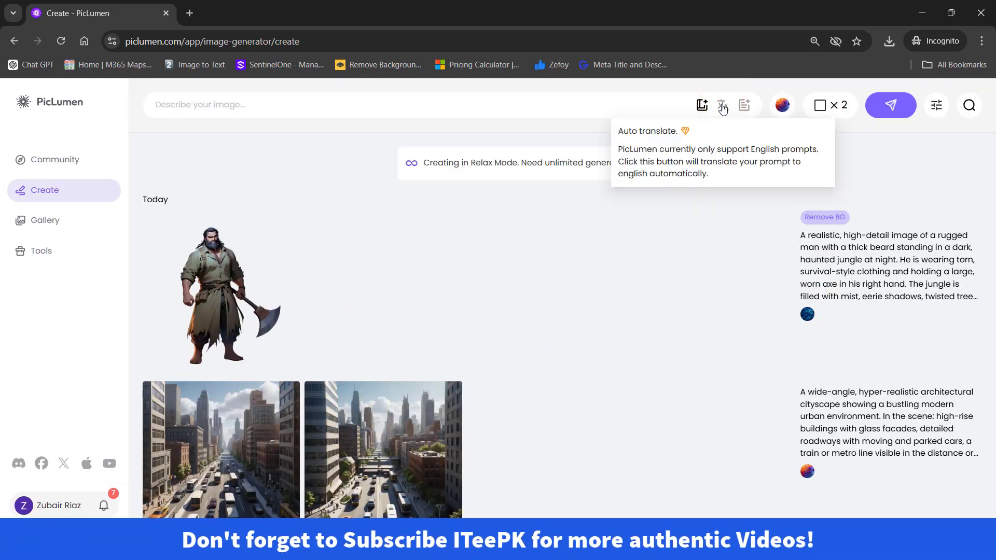
{"action": "left_click", "coordinate": [701, 253]}
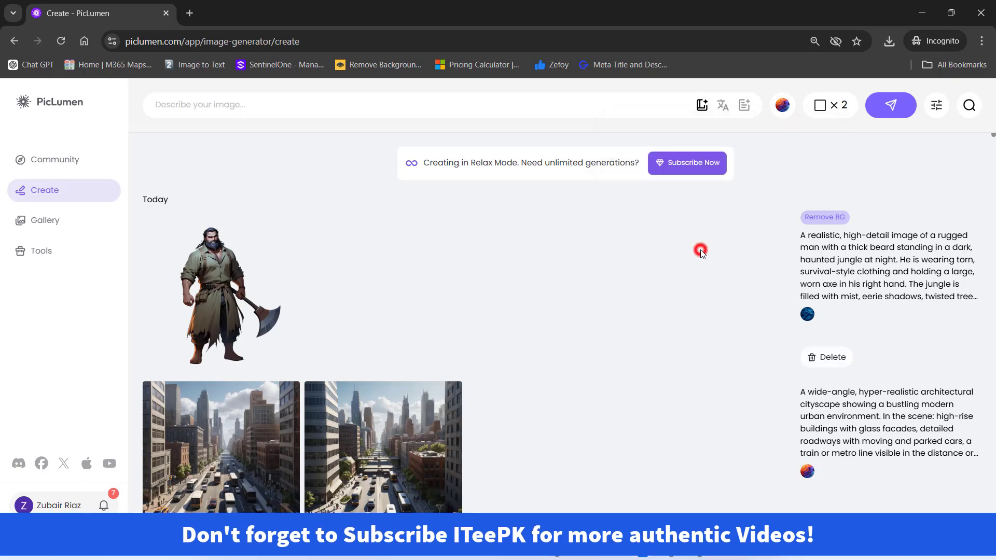
{"action": "left_click", "coordinate": [782, 102]}
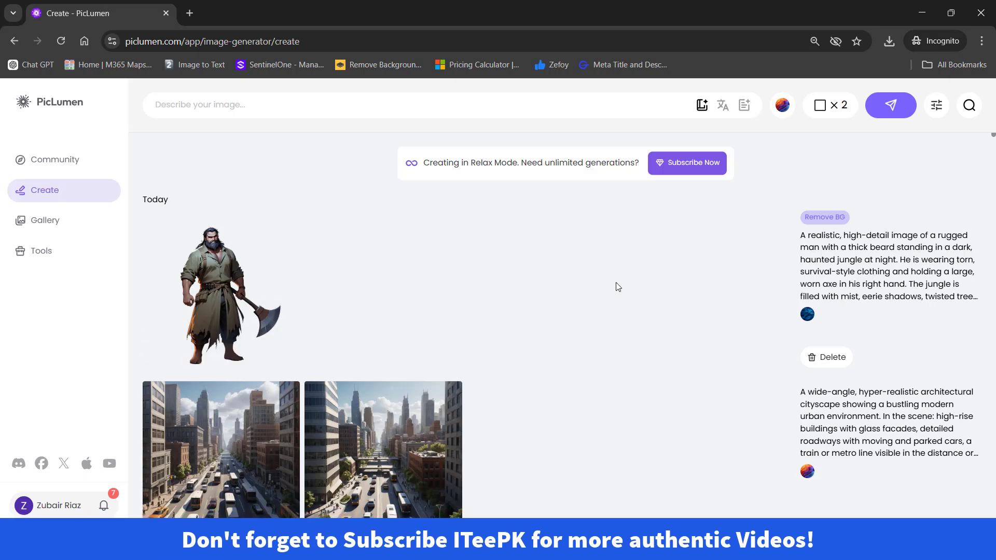
{"action": "scroll", "coordinate": [618, 287], "scroll_direction": "down", "scroll_amount": 2}
{"action": "scroll", "coordinate": [616, 287], "scroll_direction": "down", "scroll_amount": 10}
{"action": "scroll", "coordinate": [616, 287], "scroll_direction": "down", "scroll_amount": 6}
{"action": "scroll", "coordinate": [615, 286], "scroll_direction": "up", "scroll_amount": 4}
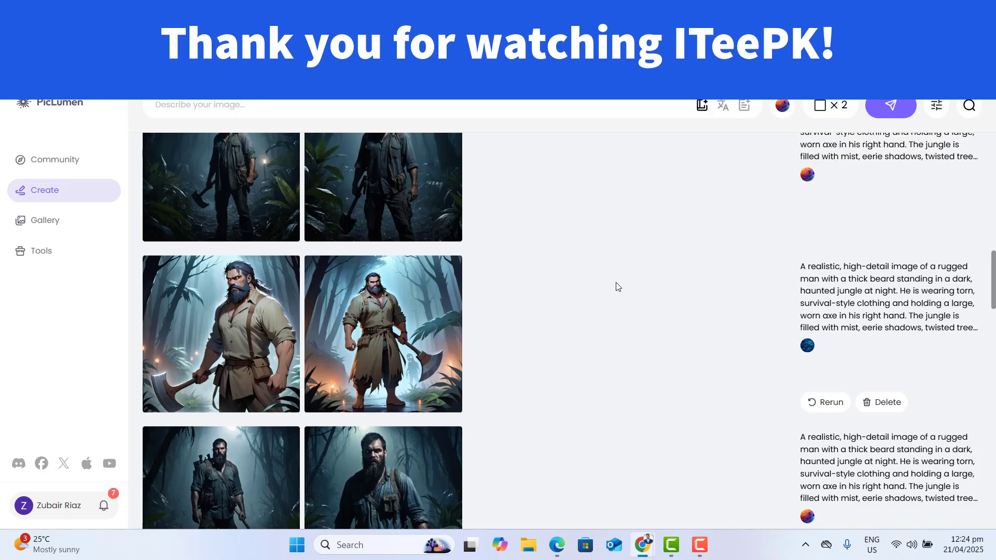